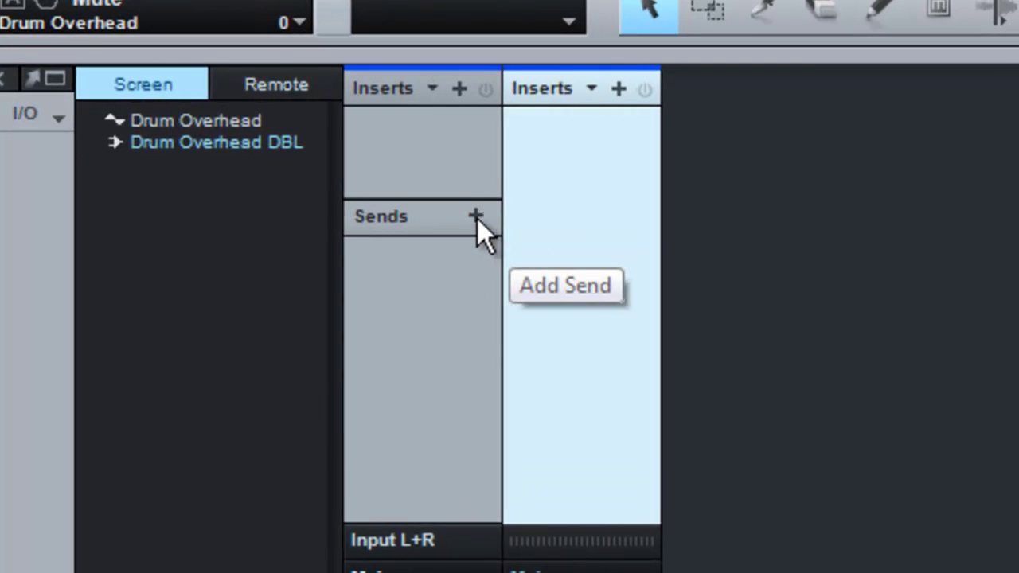
# Add a new send on the Drum Overhead channel targeting the Drum Overhead DBL channel
pyautogui.click(476, 217)
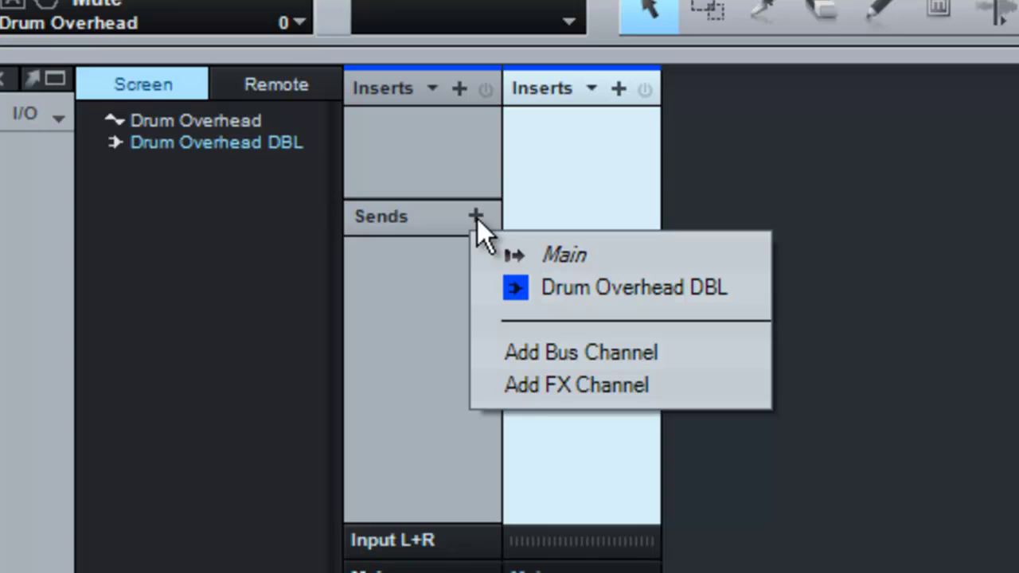
pyautogui.click(714, 287)
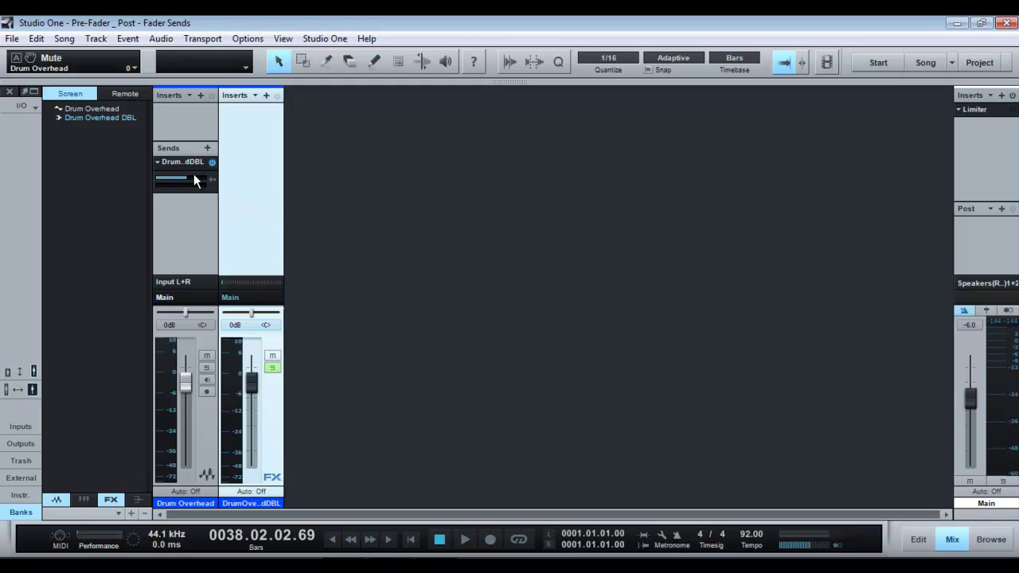
# Raise the Drum Overhead send to Drum Overhead DBL, then set its level to exactly 0 dB
pyautogui.moveTo(188, 177)
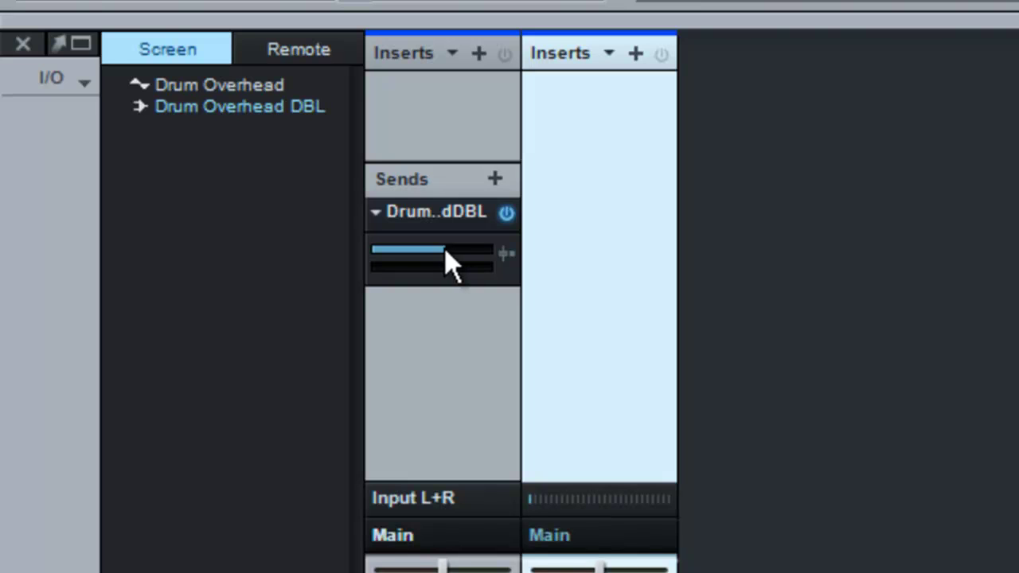
pyautogui.moveTo(446, 251)
pyautogui.mouseDown()
pyautogui.moveTo(476, 252)
pyautogui.moveTo(462, 251)
pyautogui.mouseUp()
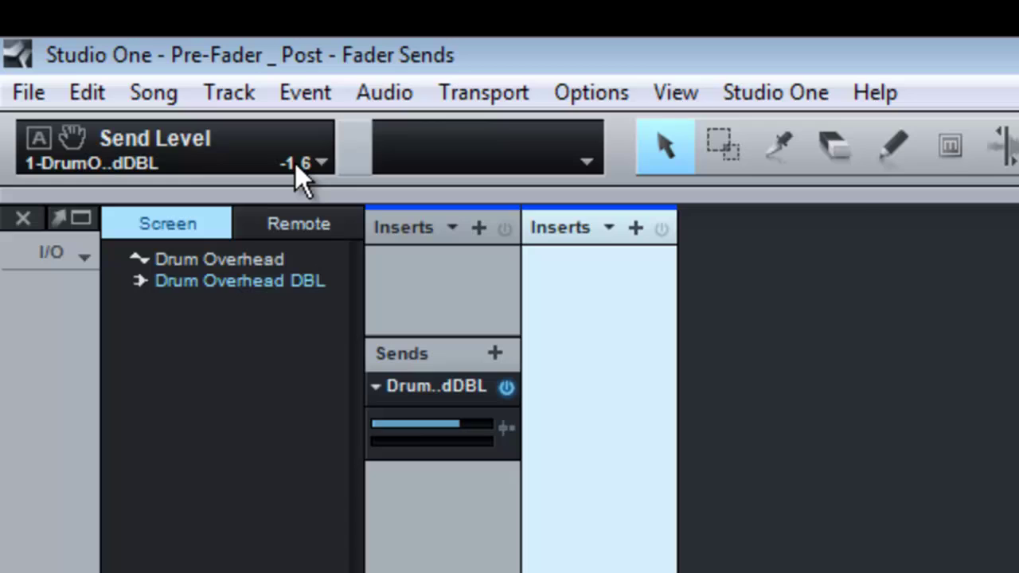
pyautogui.click(295, 163)
pyautogui.write('0')
pyautogui.press('Return')
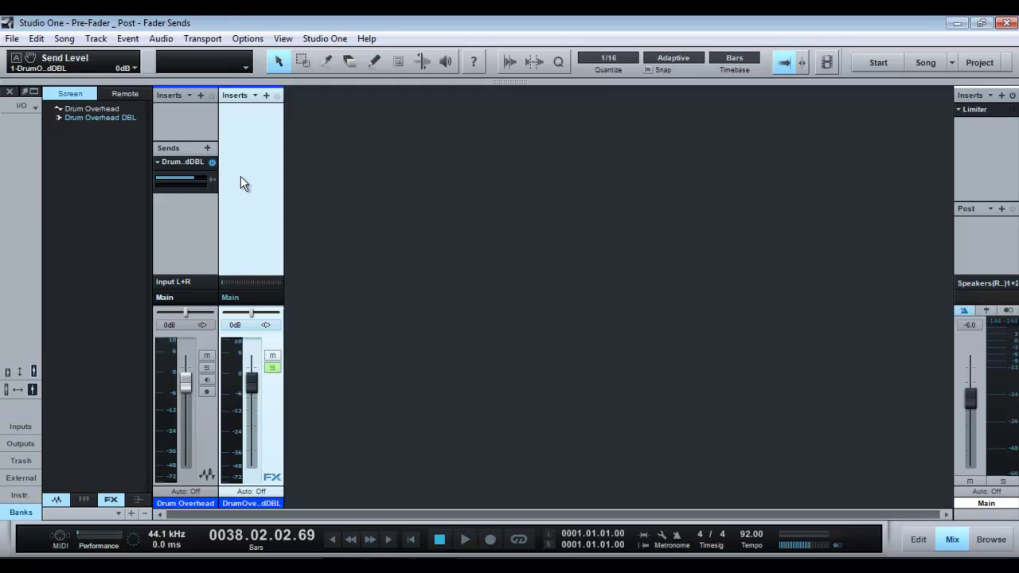
# Bring the song position back to bar 18, leaving the mixer untouched
pyautogui.moveTo(240, 389)
pyautogui.press('KP_Subtract')
pyautogui.press('KP_Subtract')
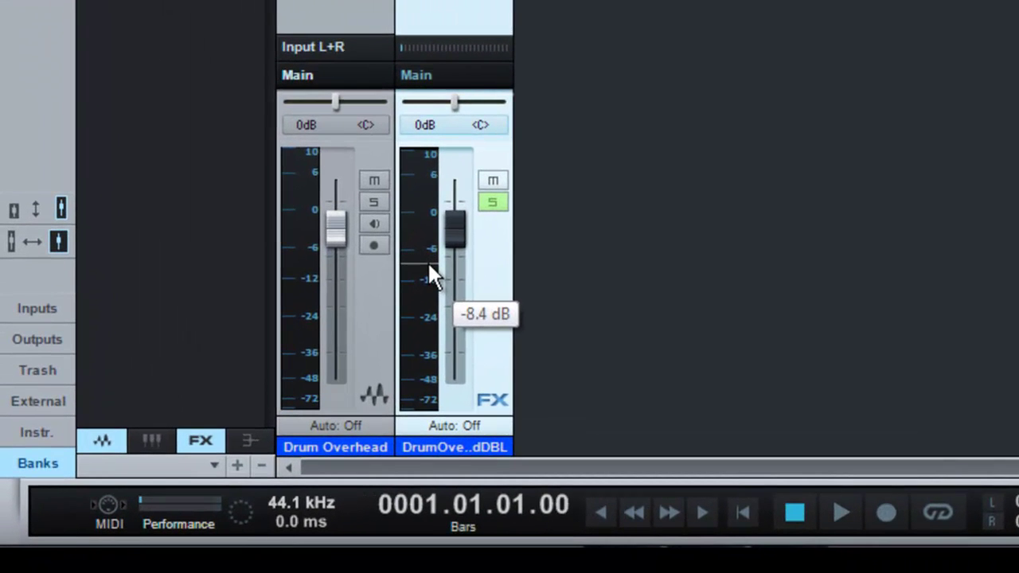
pyautogui.press('space')
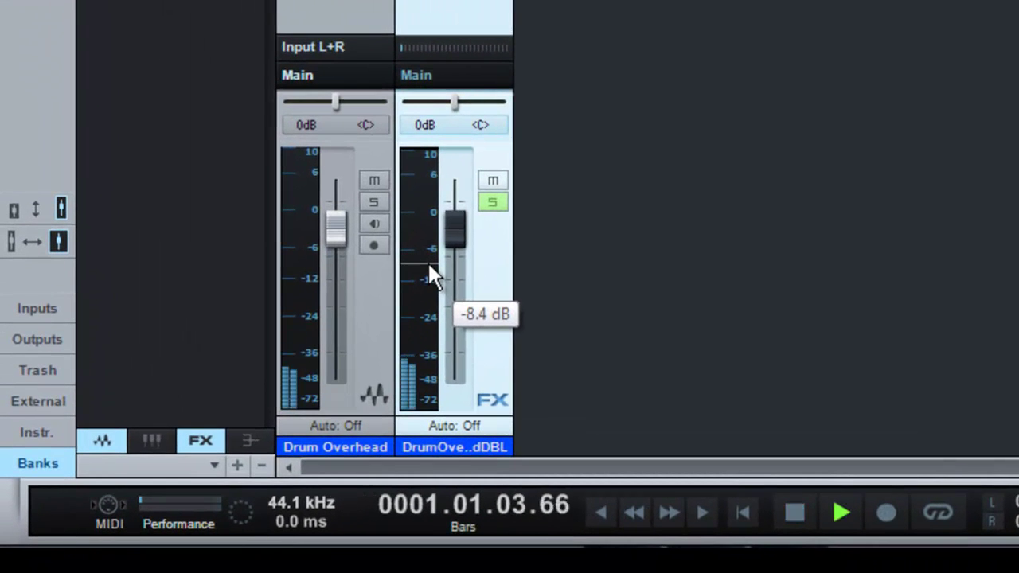
pyautogui.click(338, 223)
pyautogui.moveTo(338, 220)
pyautogui.mouseDown()
pyautogui.moveTo(347, 347)
pyautogui.moveTo(348, 236)
pyautogui.mouseUp()
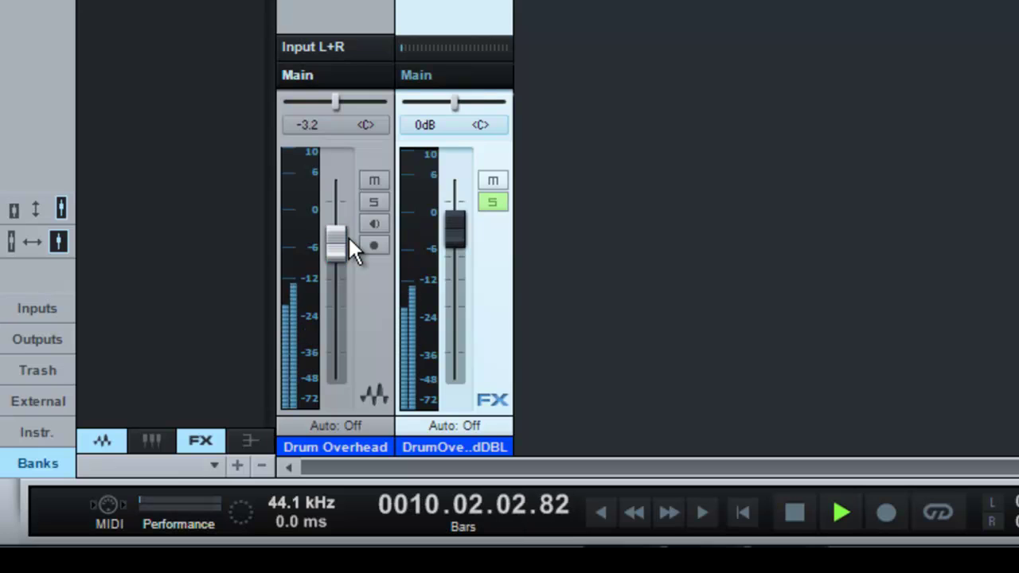
pyautogui.press('space')
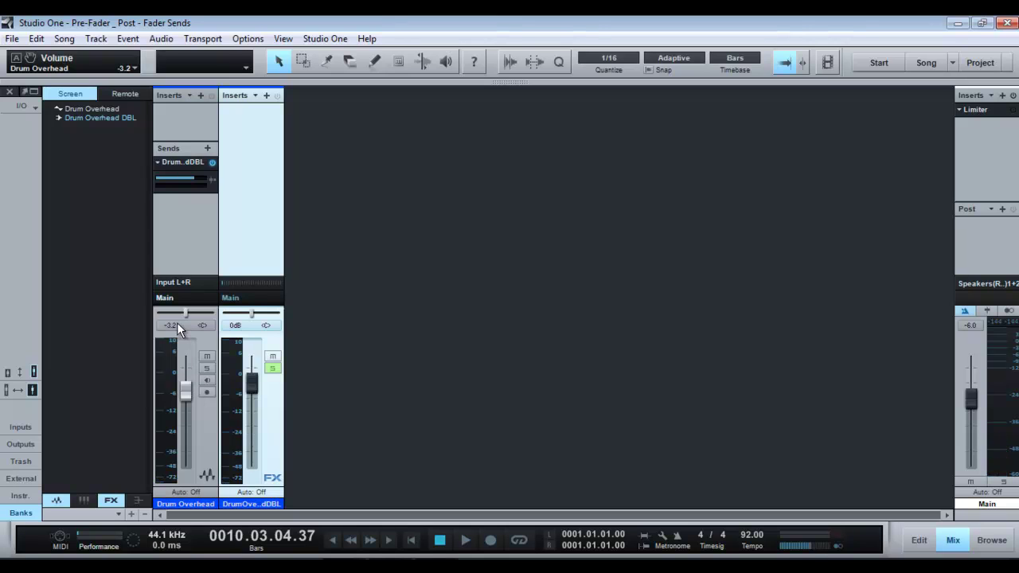
pyautogui.write('0')
pyautogui.press('Return')
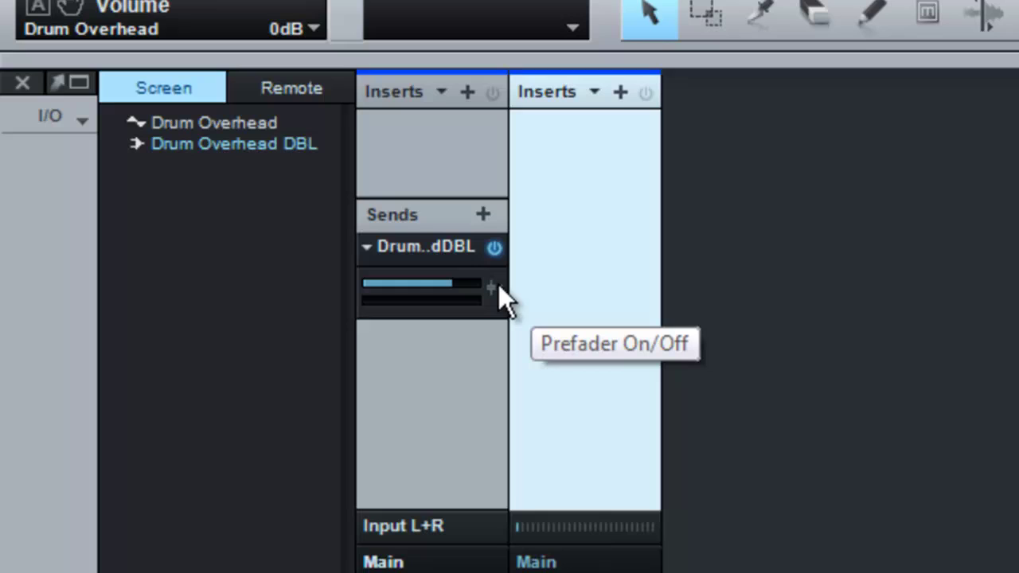
# Make the Drum Overhead send pre-fader and return the playhead to the song start
pyautogui.click(493, 288)
pyautogui.click(494, 288)
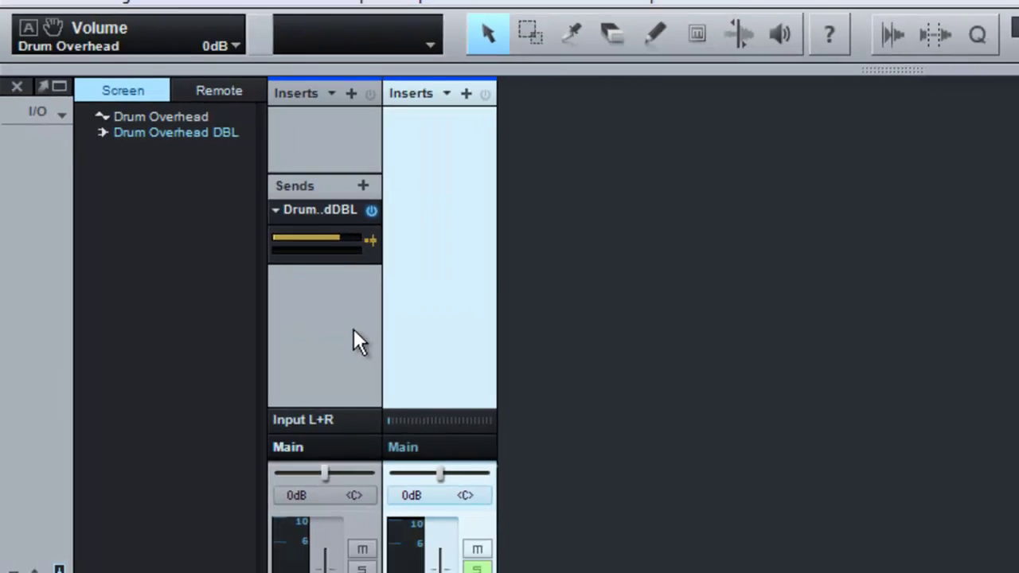
pyautogui.press('Home')
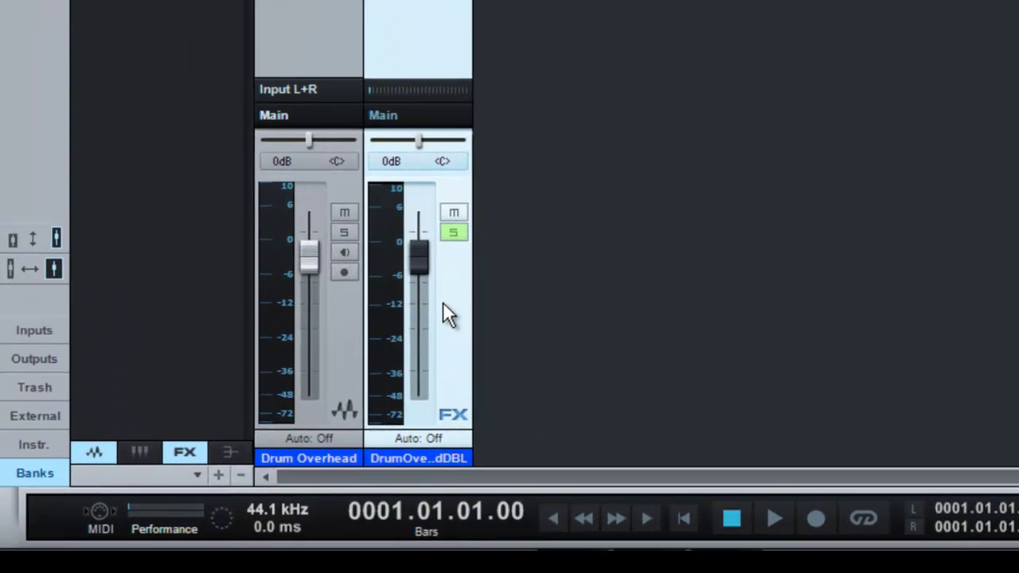
# Audition the Drum Overhead fader during playback, then set its volume to 0 dB
pyautogui.press('space')
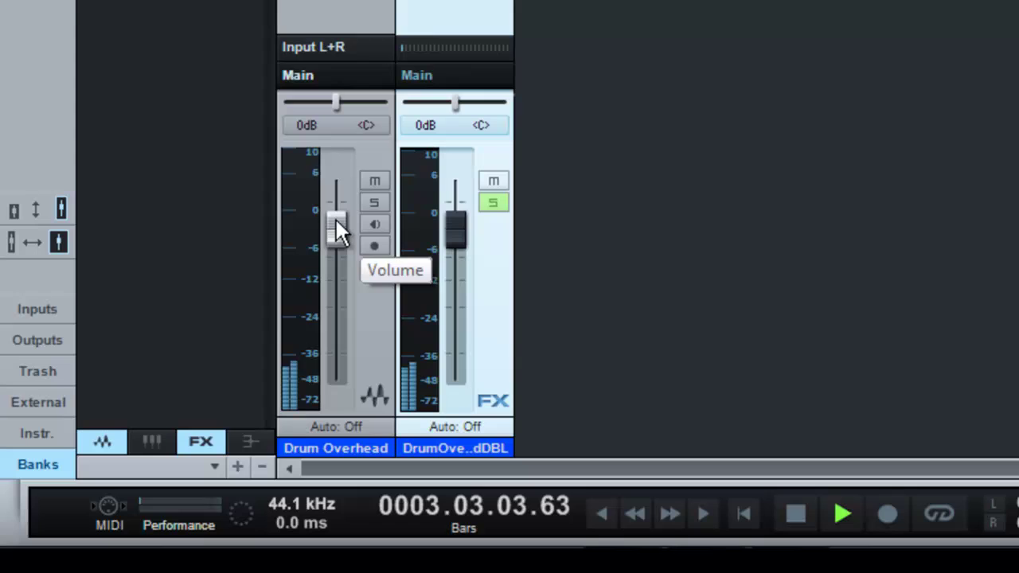
pyautogui.moveTo(336, 219); pyautogui.dragTo(349, 381)
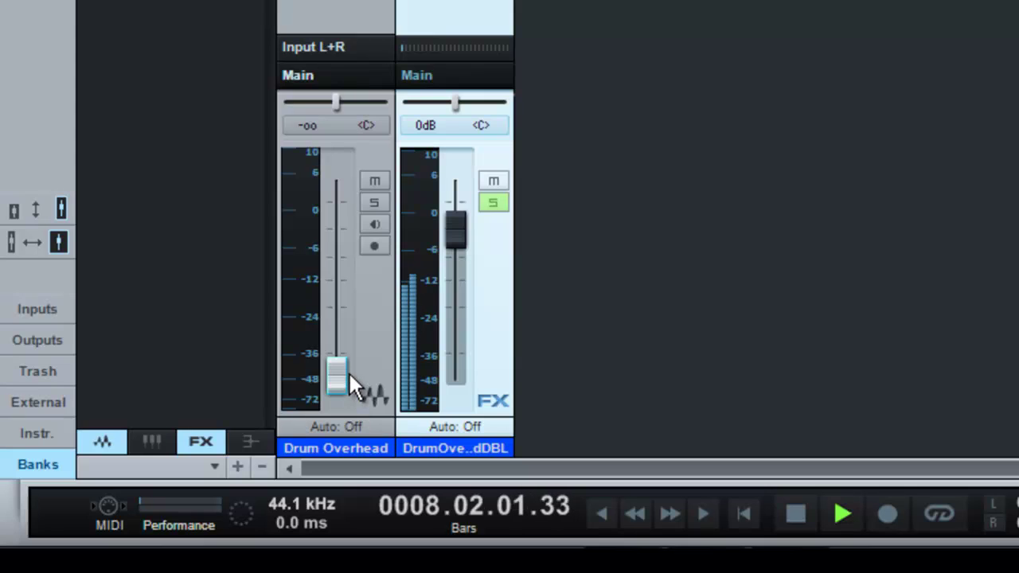
pyautogui.moveTo(348, 371); pyautogui.dragTo(336, 233)
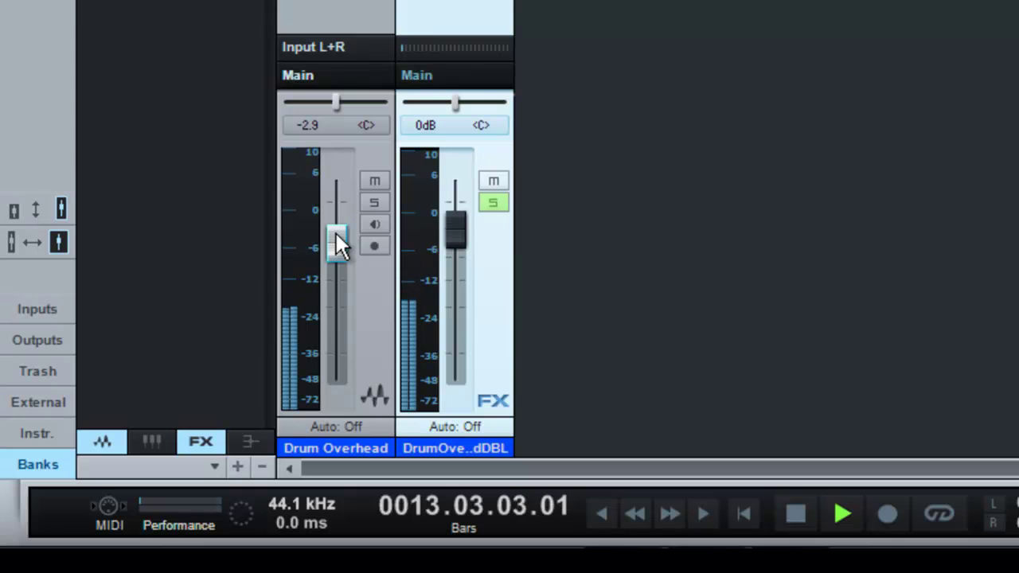
pyautogui.press('space')
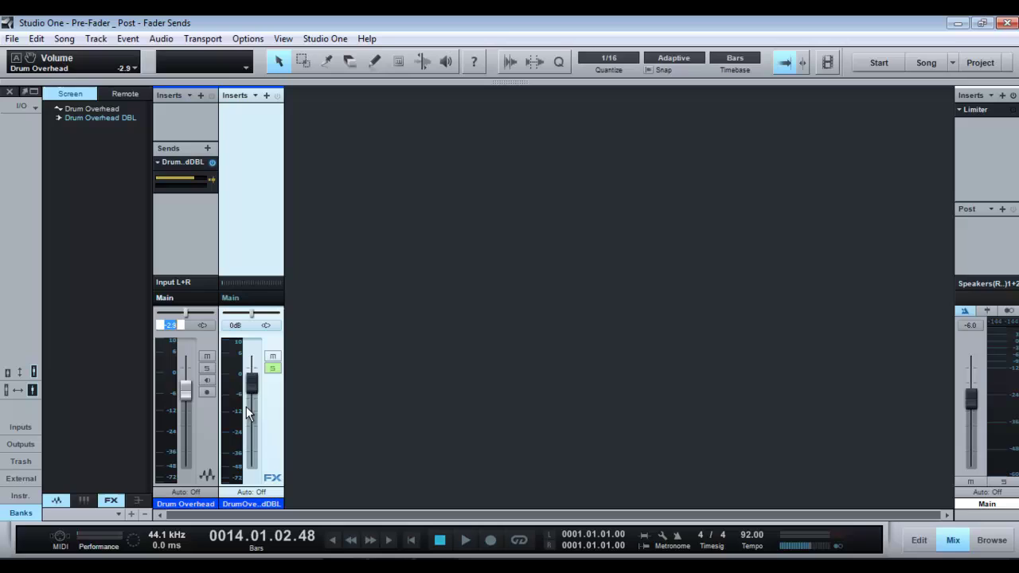
pyautogui.write('0')
pyautogui.press('Return')
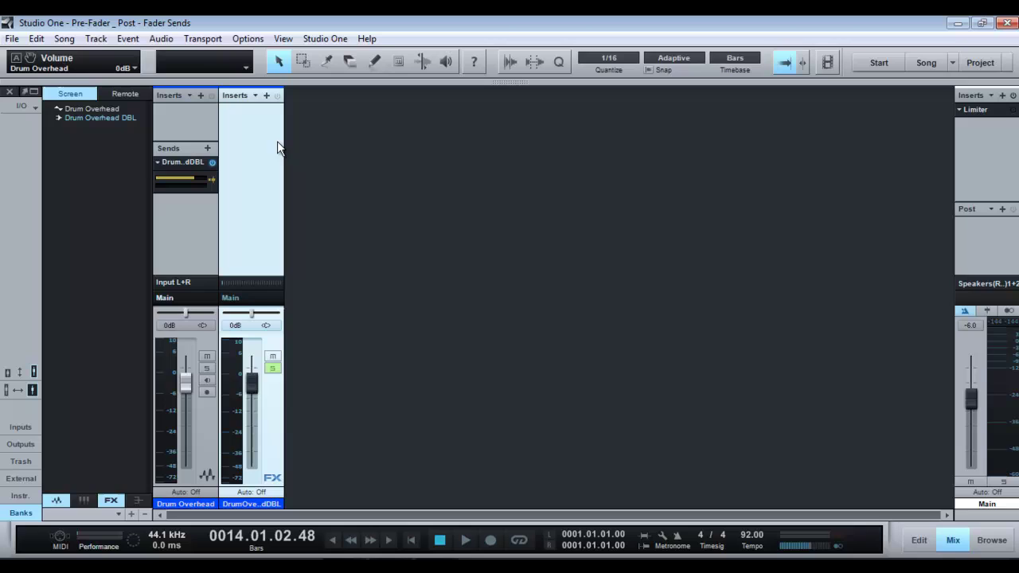
# Insert Room Reverb on Drum Overhead DBL, load the Arena preset, and close the editor
pyautogui.click(266, 95)
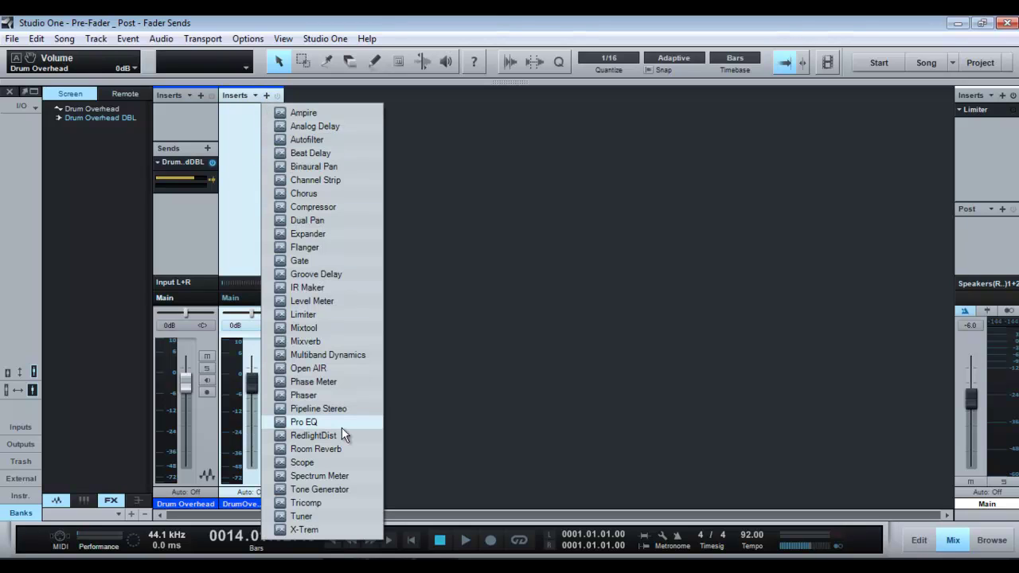
pyautogui.click(341, 451)
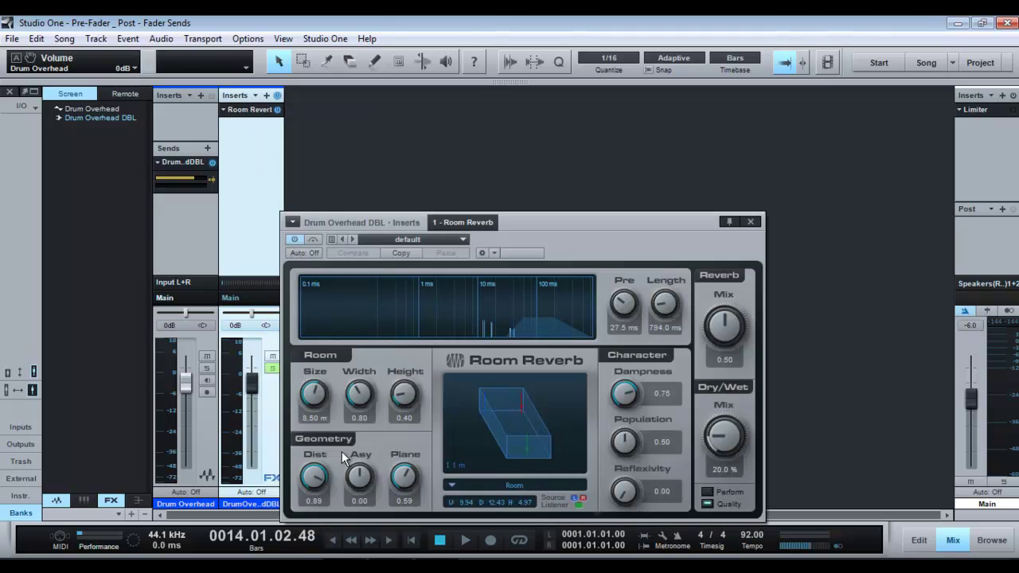
pyautogui.click(466, 236)
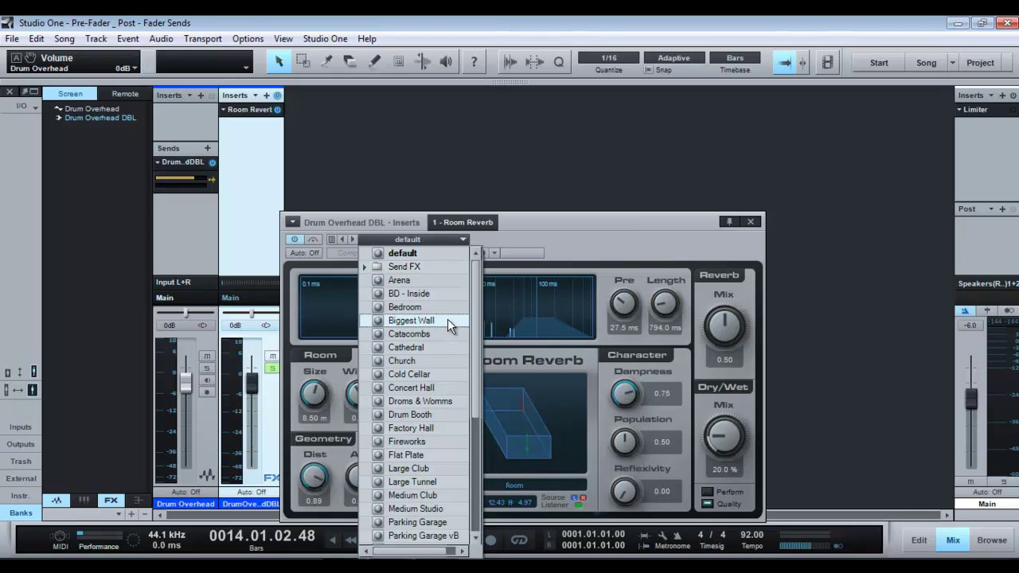
pyautogui.click(447, 279)
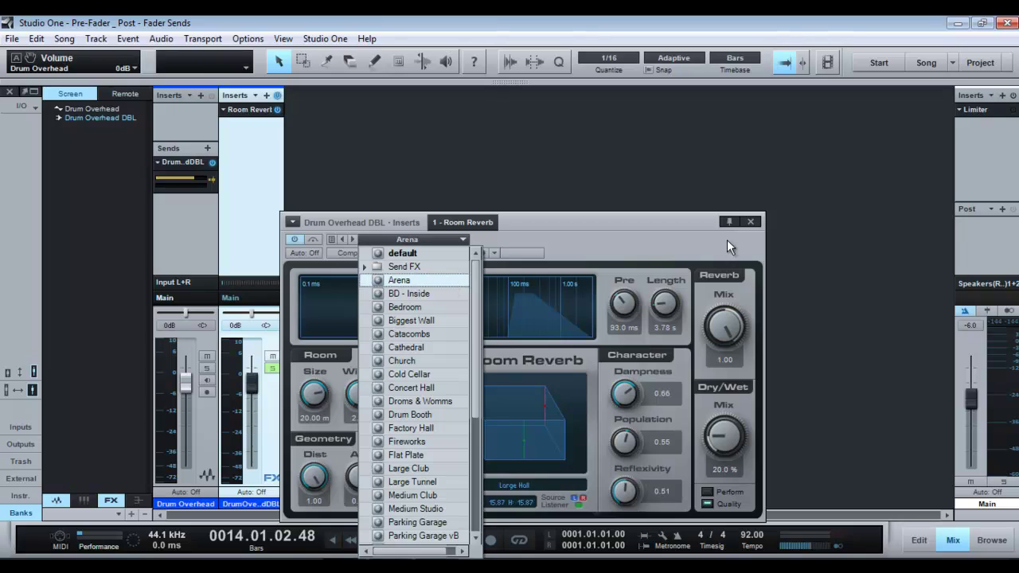
pyautogui.click(752, 223)
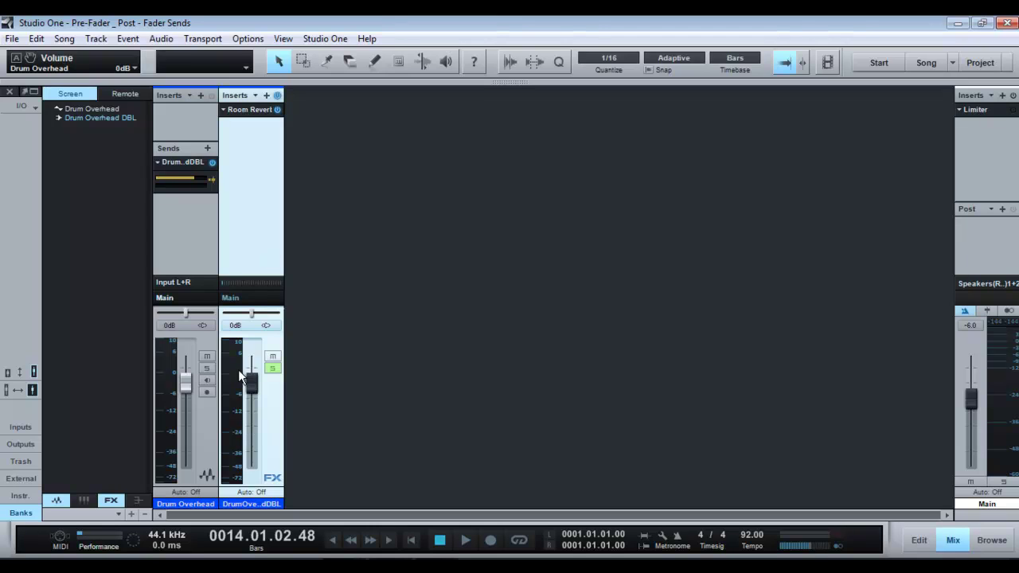
# Pull the Drum Overhead DBL fader to silence, then nudge it up to -56.7 dB
pyautogui.moveTo(254, 387); pyautogui.dragTo(261, 480)
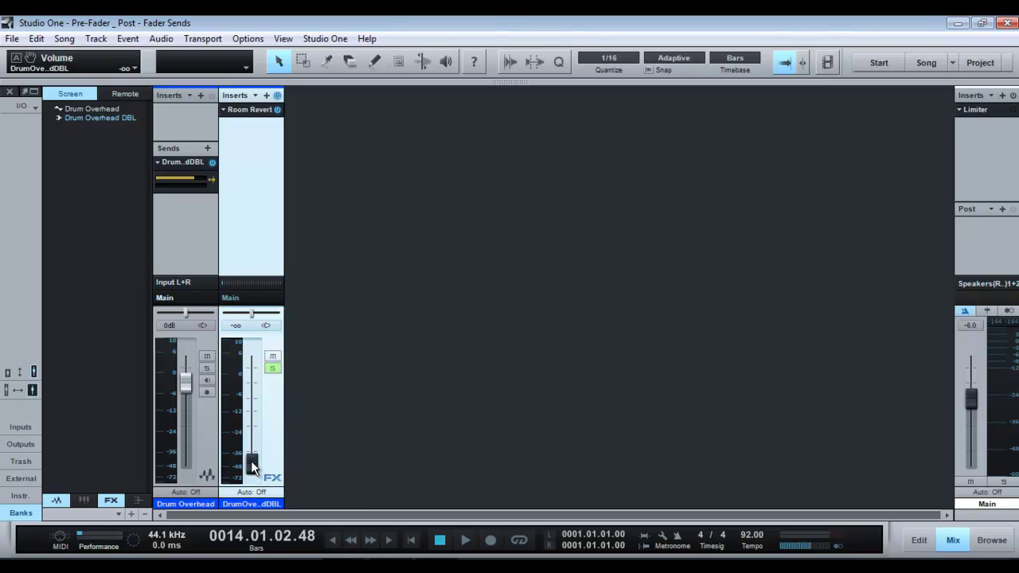
pyautogui.moveTo(250, 468); pyautogui.dragTo(252, 465)
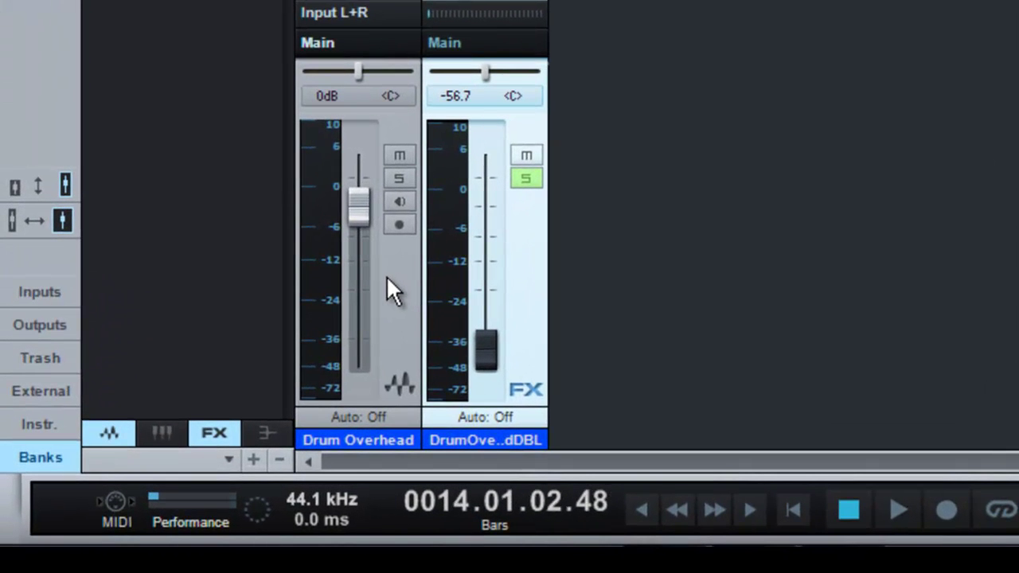
# Play from the start, raise the reverb fader to -7.3 dB, and compare it muted and unmuted
pyautogui.press(',')
pyautogui.press('space')
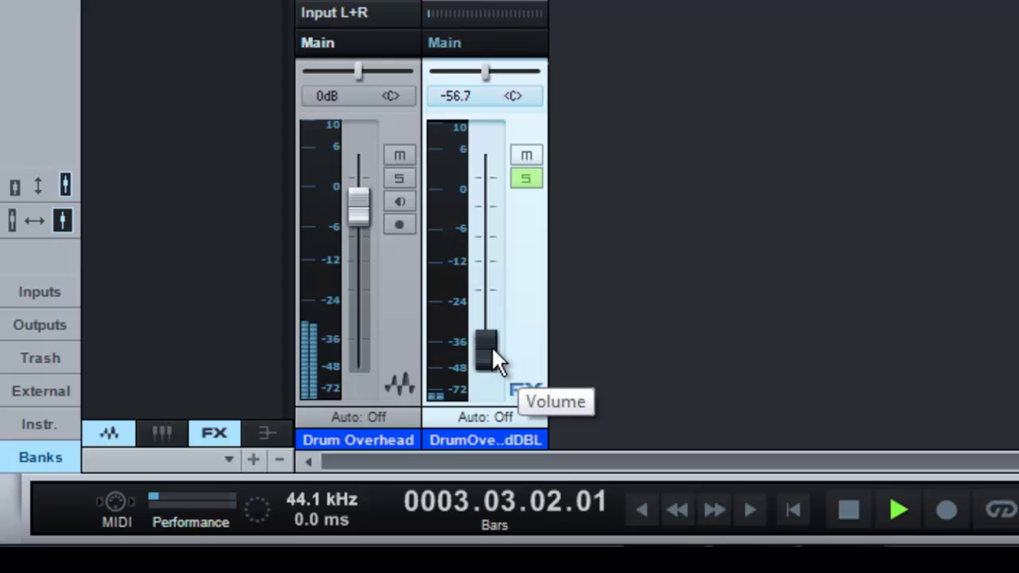
pyautogui.moveTo(492, 345); pyautogui.dragTo(489, 239)
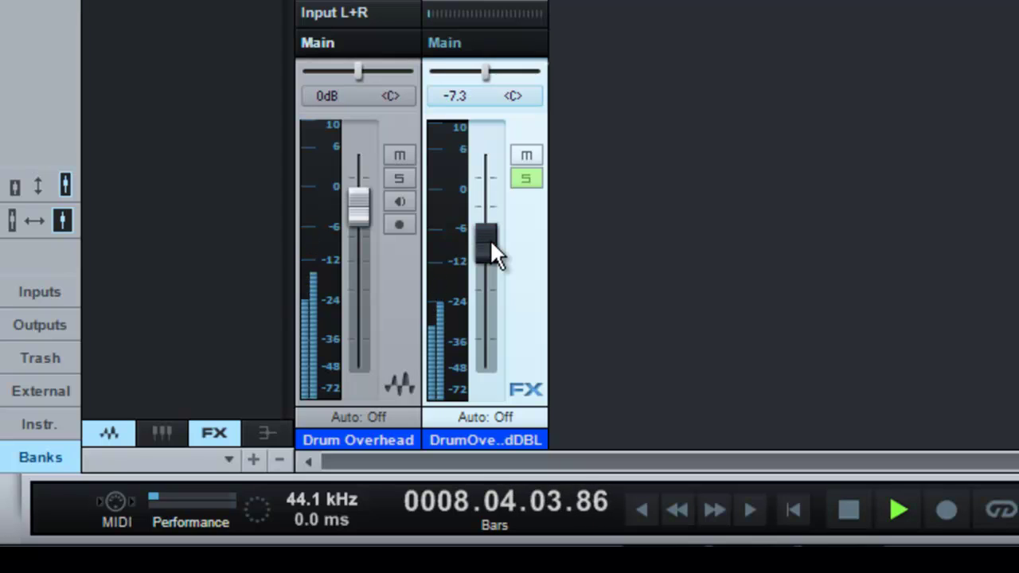
pyautogui.click(527, 155)
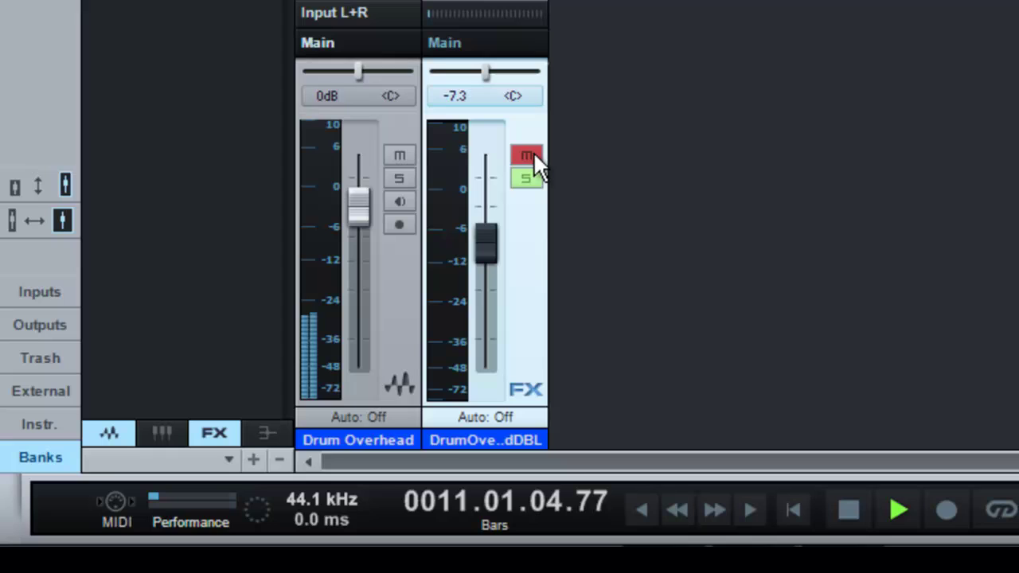
pyautogui.click(531, 155)
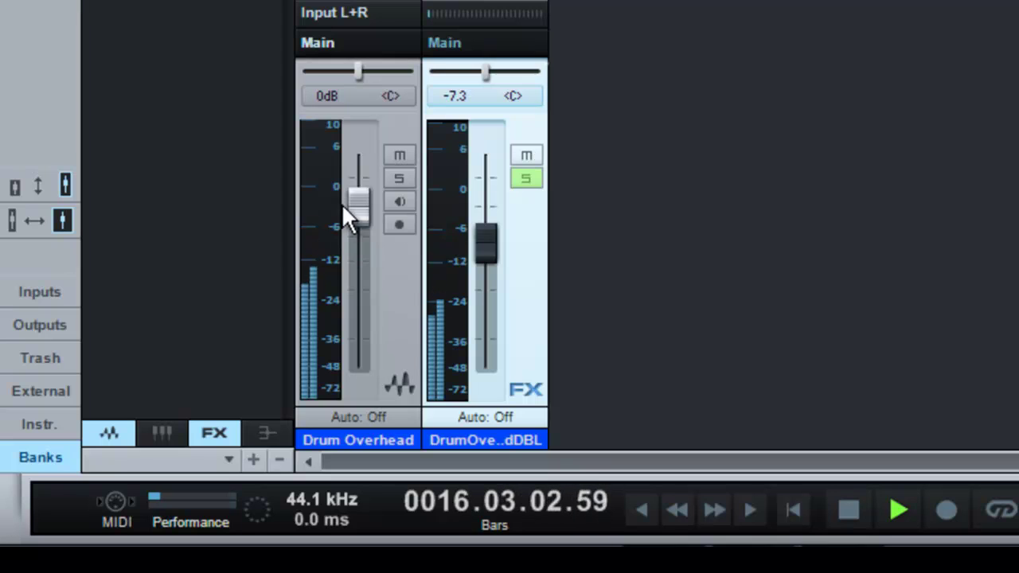
# Drop the dry Drum Overhead fader to -oo and bring it back up to -0.9 dB
pyautogui.moveTo(356, 201); pyautogui.dragTo(368, 358)
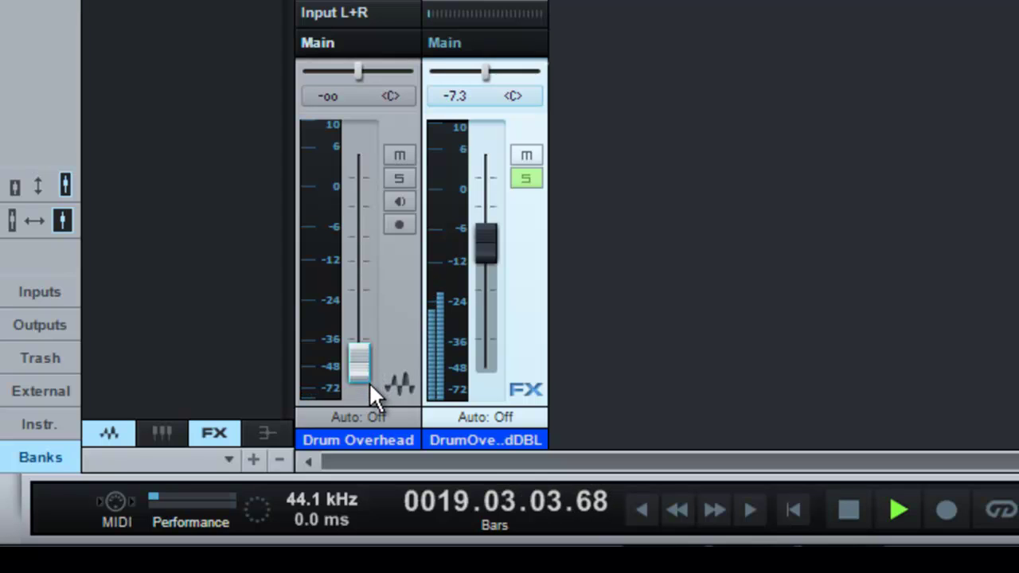
pyautogui.moveTo(369, 382); pyautogui.dragTo(359, 204)
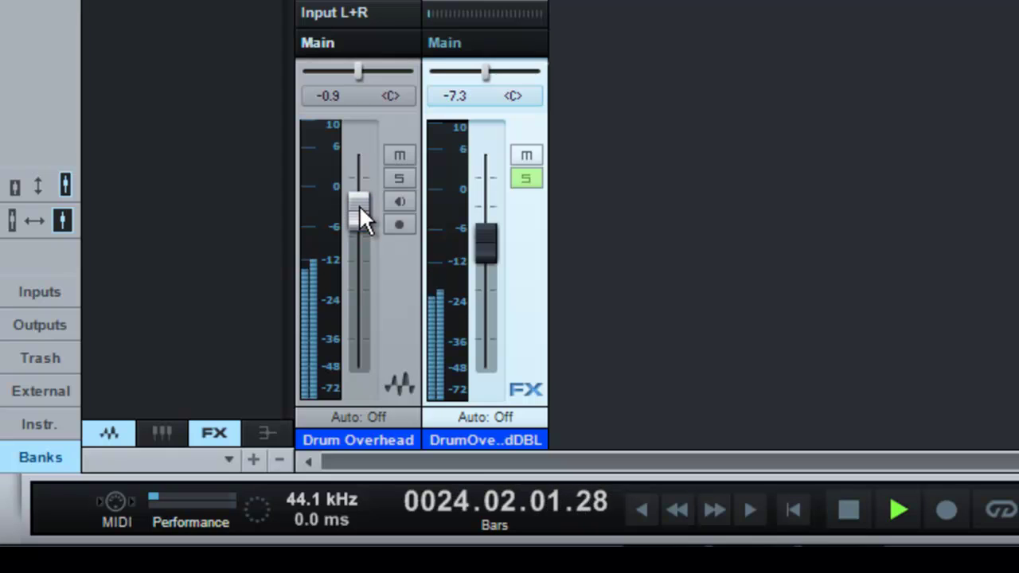
pyautogui.press('space')
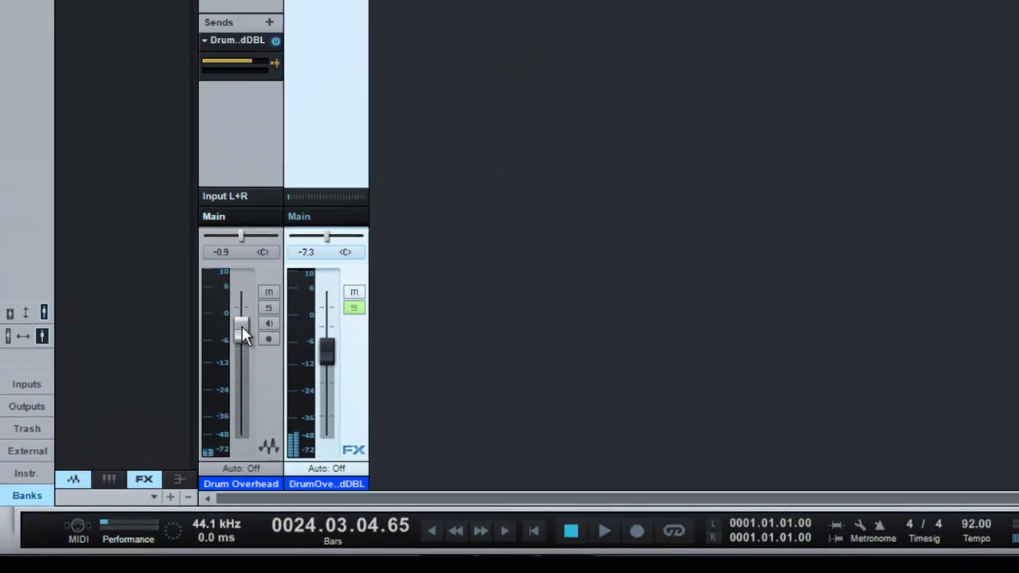